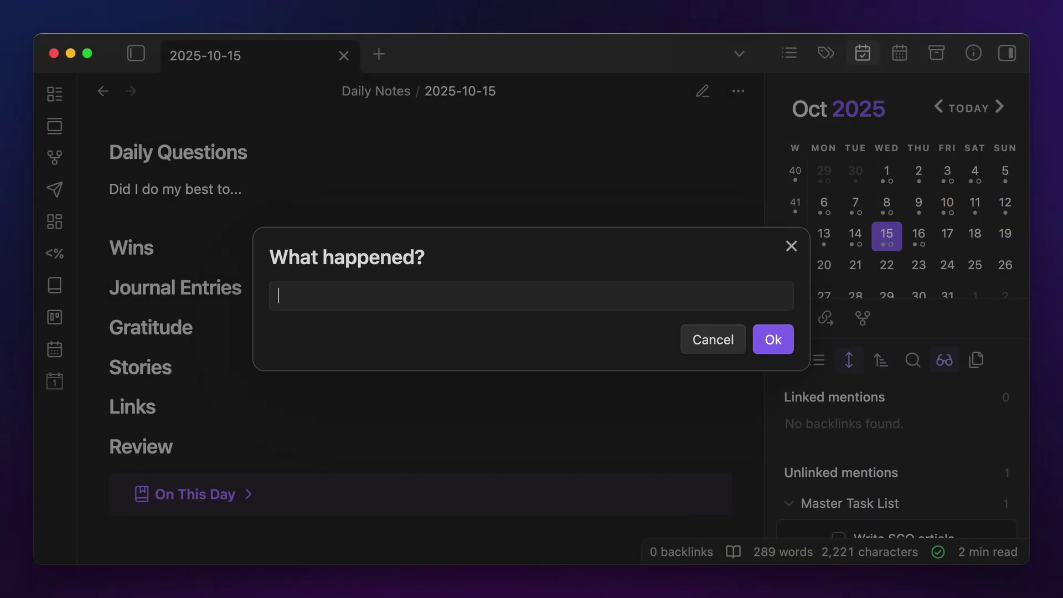
- Capture a journal entry about recording the QuickAdd YouTube video into today's daily note
text(Recorded the QuickAdd YouTube video on how I add journal entries in Obsidian to my Daily Note.)
key(Return)
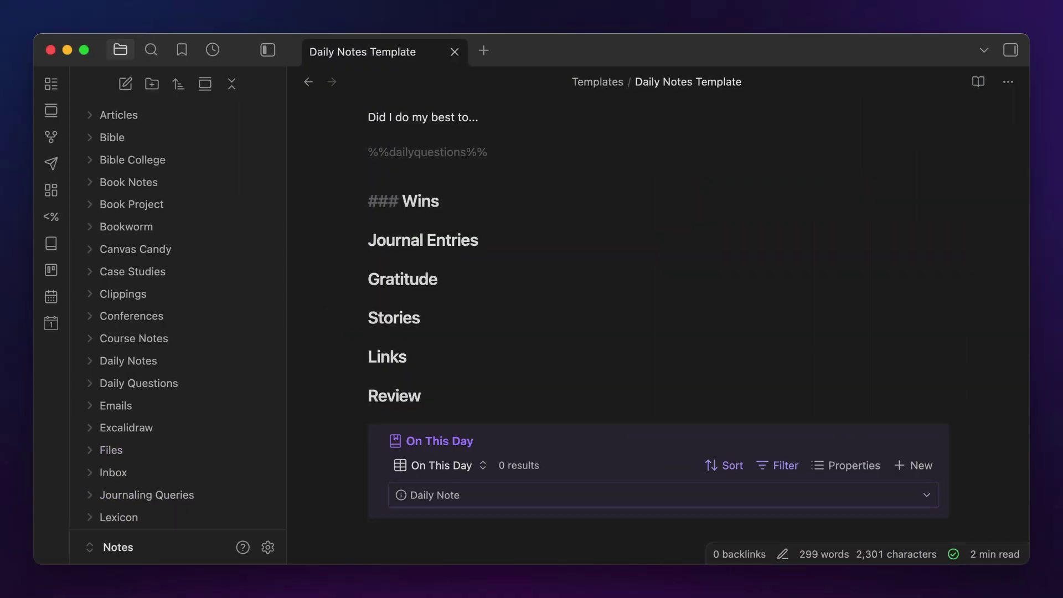
- Step down through the Daily Notes Template's headings
key(Down)
key(Down)
key(Down)
key(Down)
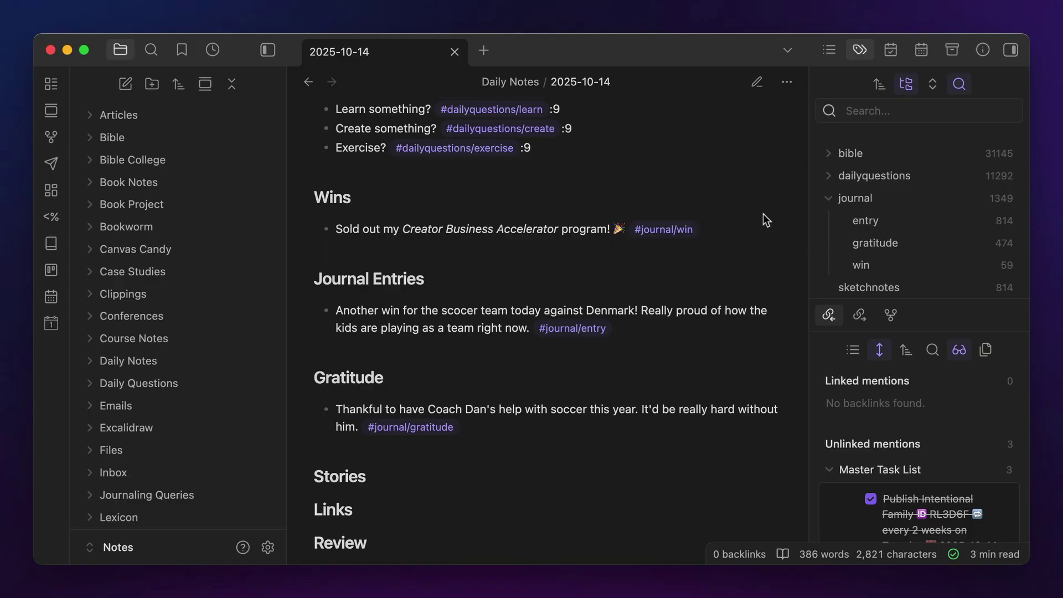
- Search the vault for notes tagged journal/entry from the Tags pane
click(865, 222)
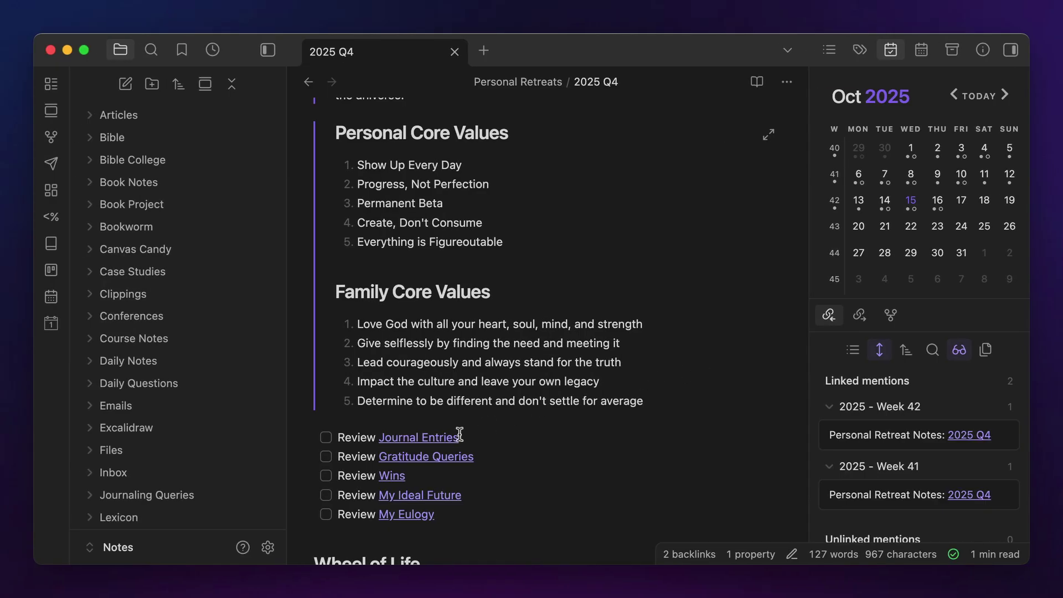
- Open the Journal Entries note in a new tab from the 2025 Q4 checklist
super+click(445, 439)
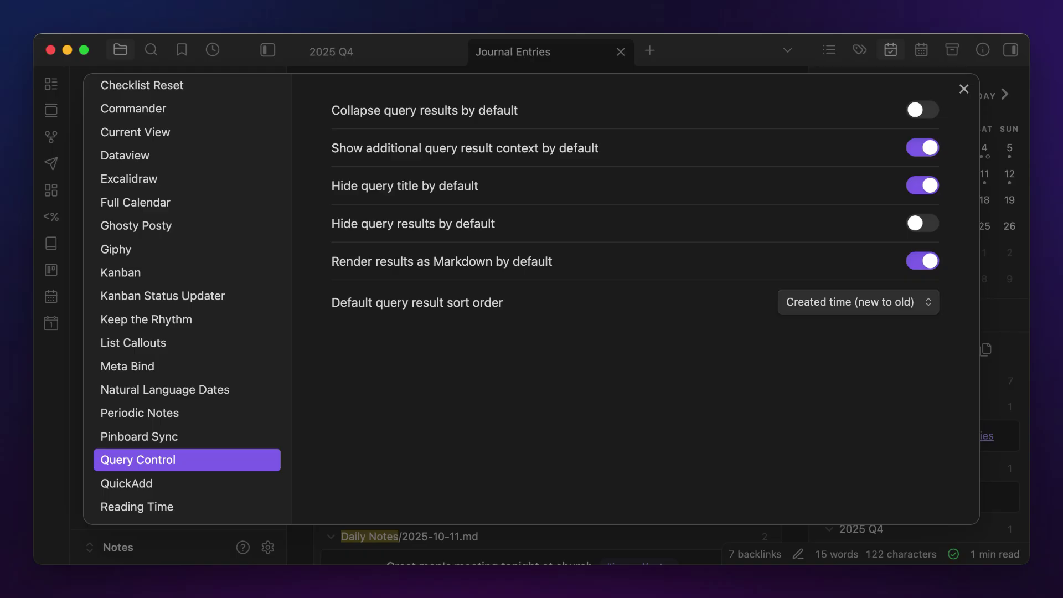
- Close the Query Control plugin settings
key(Escape)
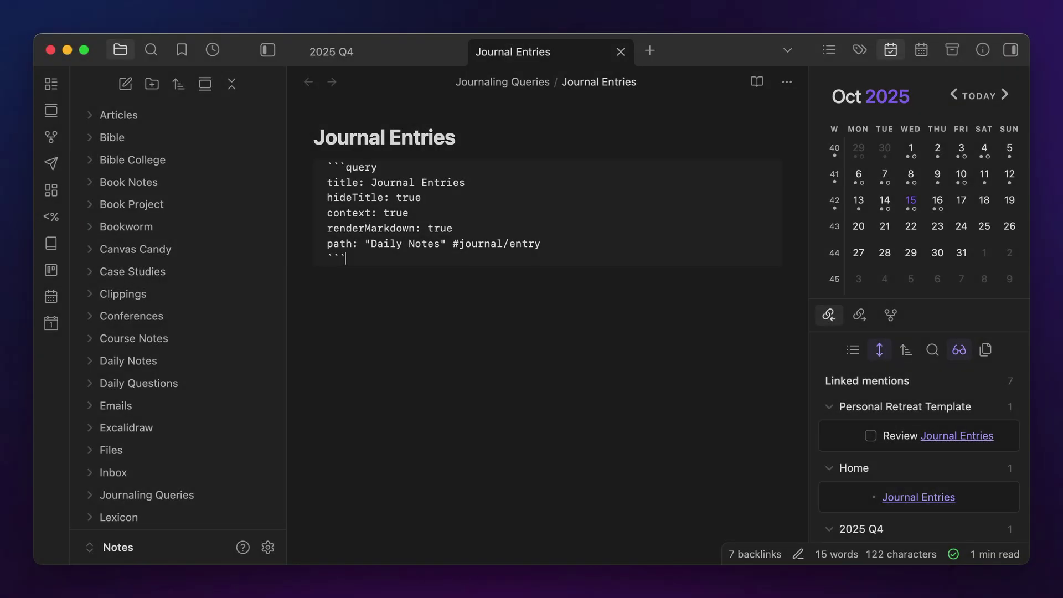
- Move out of the query code block so its results render again
key(Down)
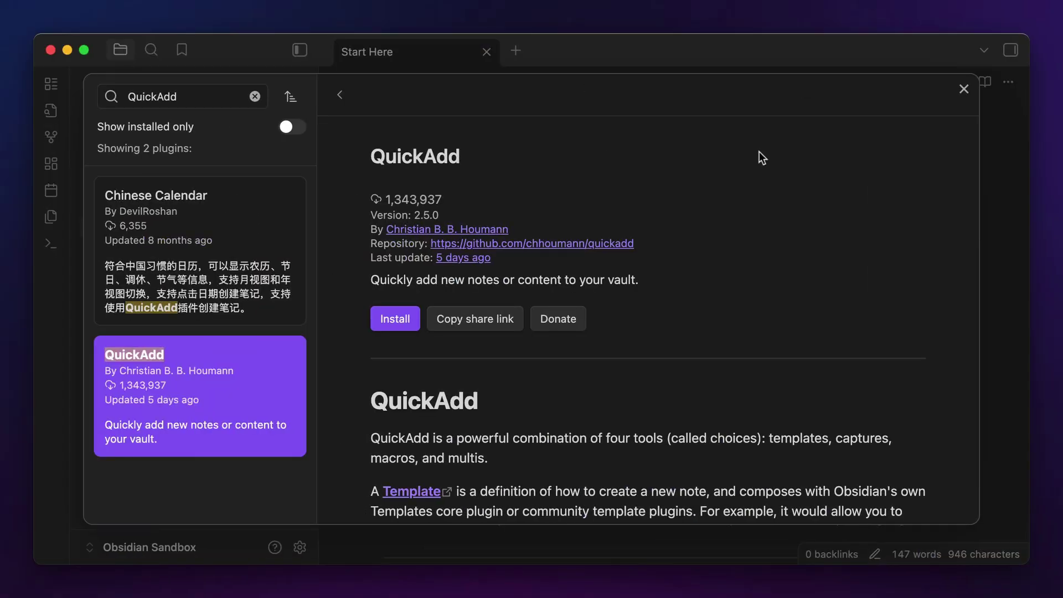
- Install and enable QuickAdd, then add a Capture choice named 'Journal Entry'
click(391, 321)
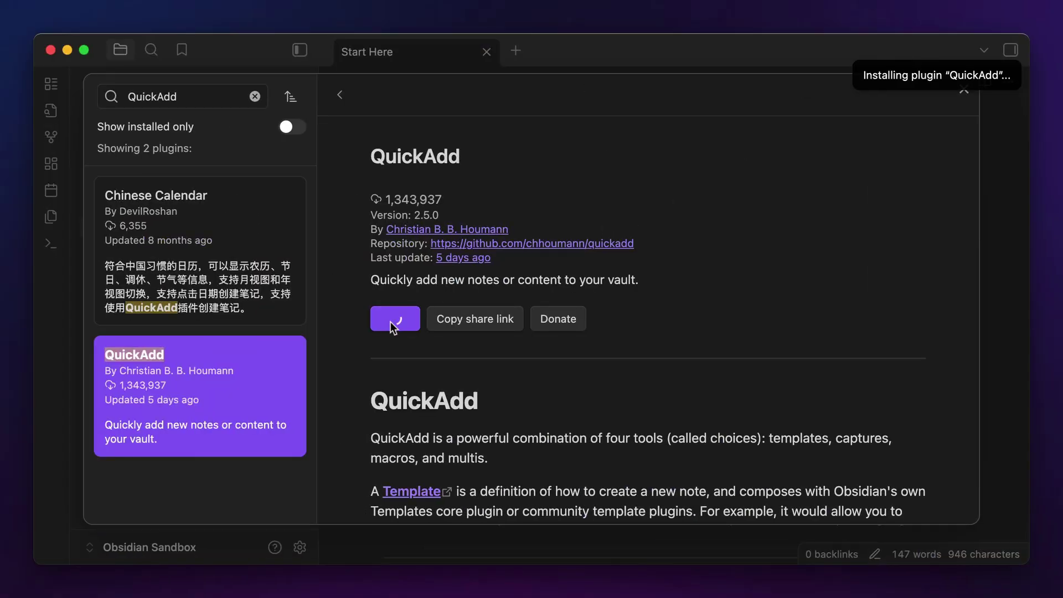
click(391, 322)
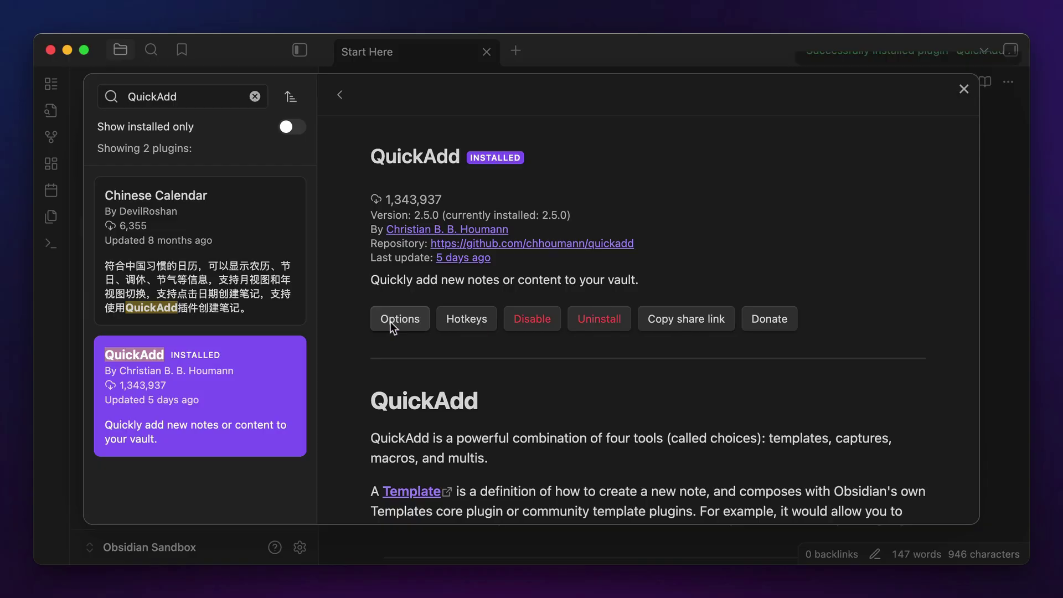
click(391, 321)
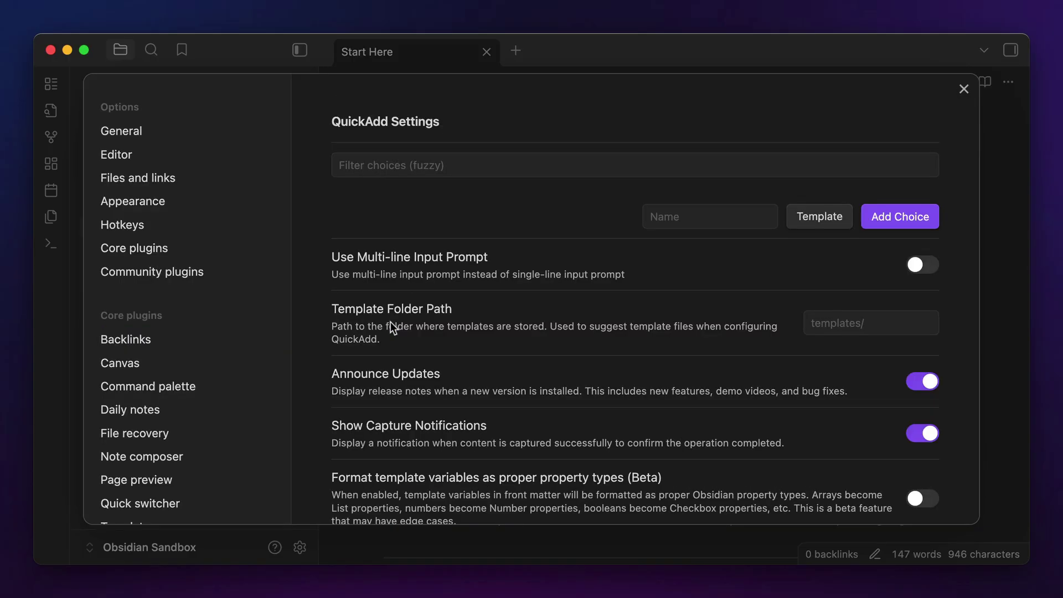
click(652, 220)
text(Journal Entry)
click(797, 218)
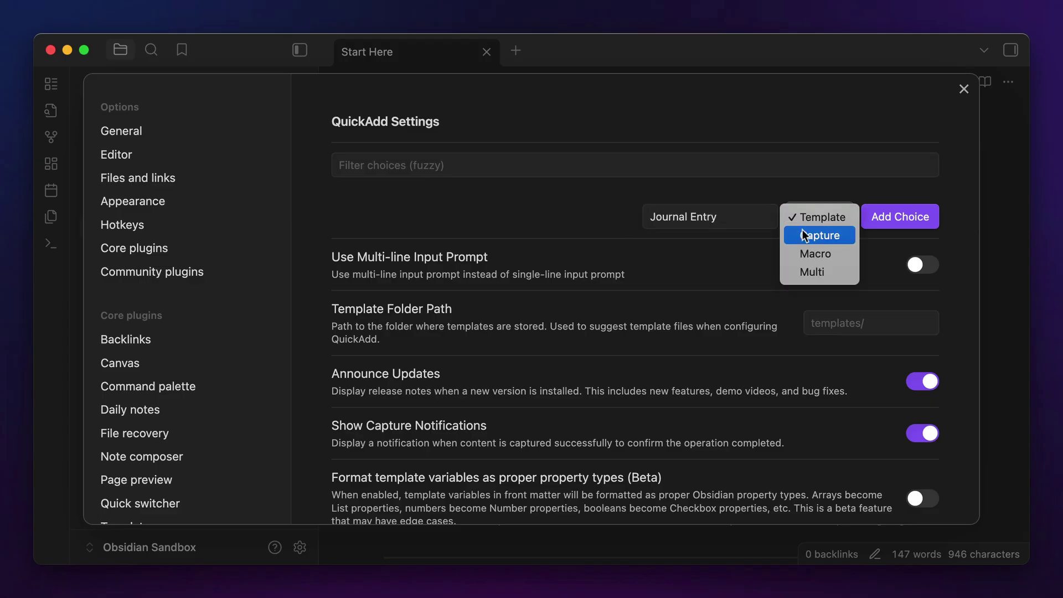
click(803, 231)
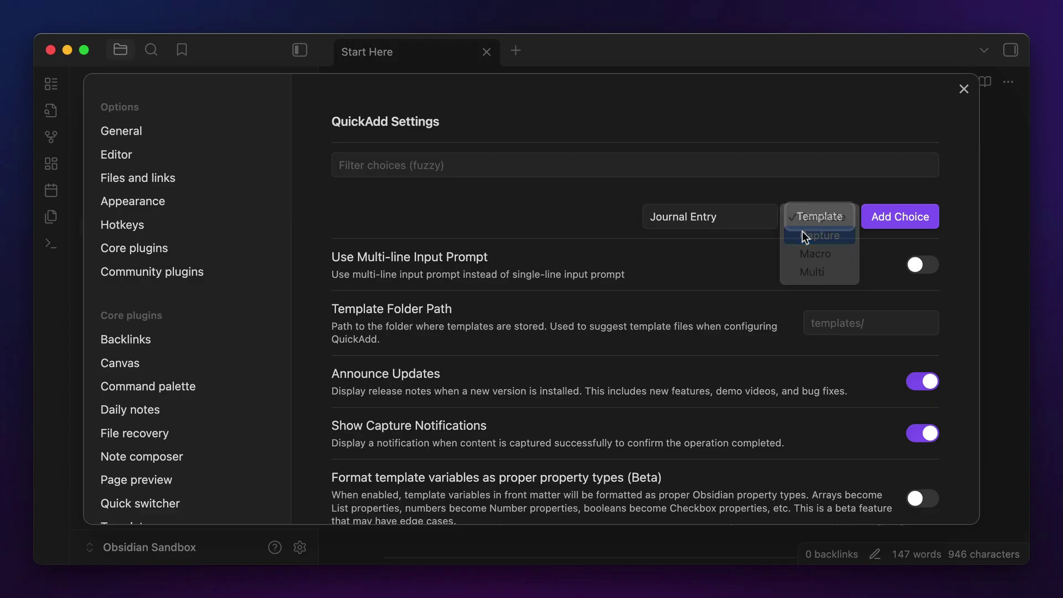
click(886, 217)
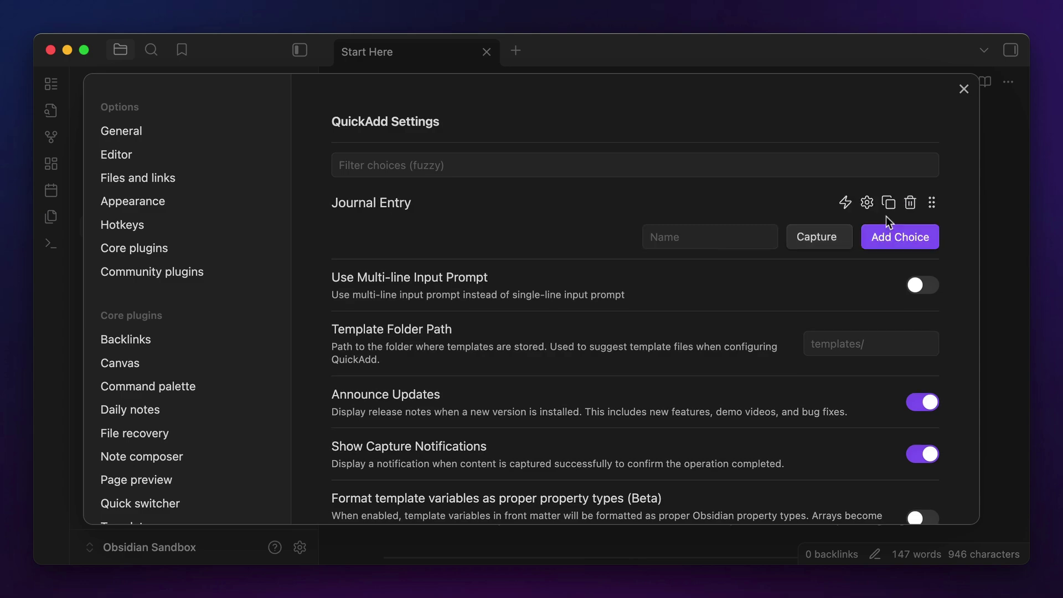
- Set the Journal Entry capture's file path to Daily Notes/{{DATE:YYYY-MM-DD}}
click(868, 202)
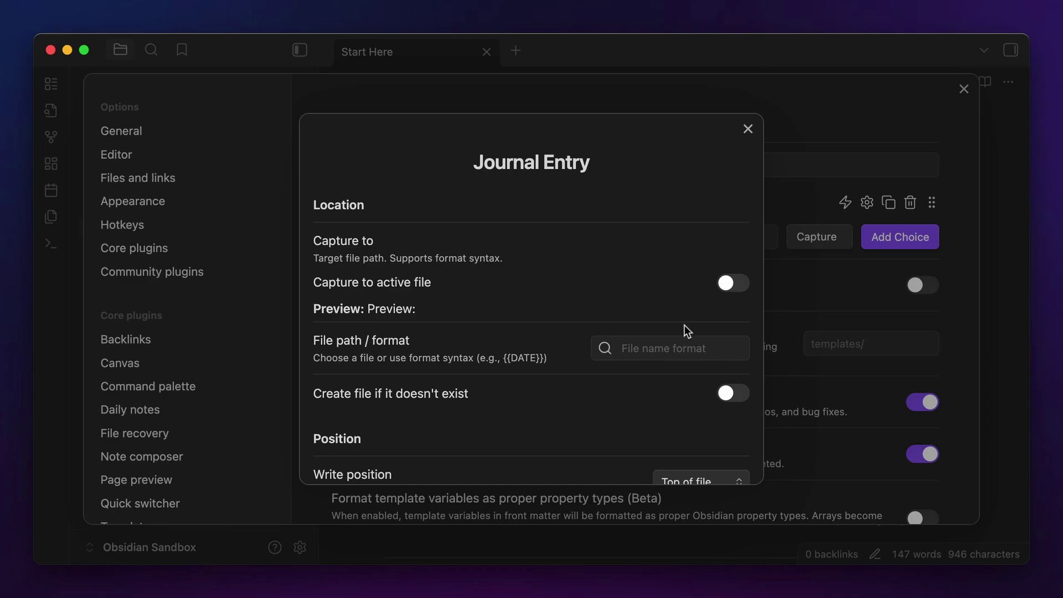
click(655, 345)
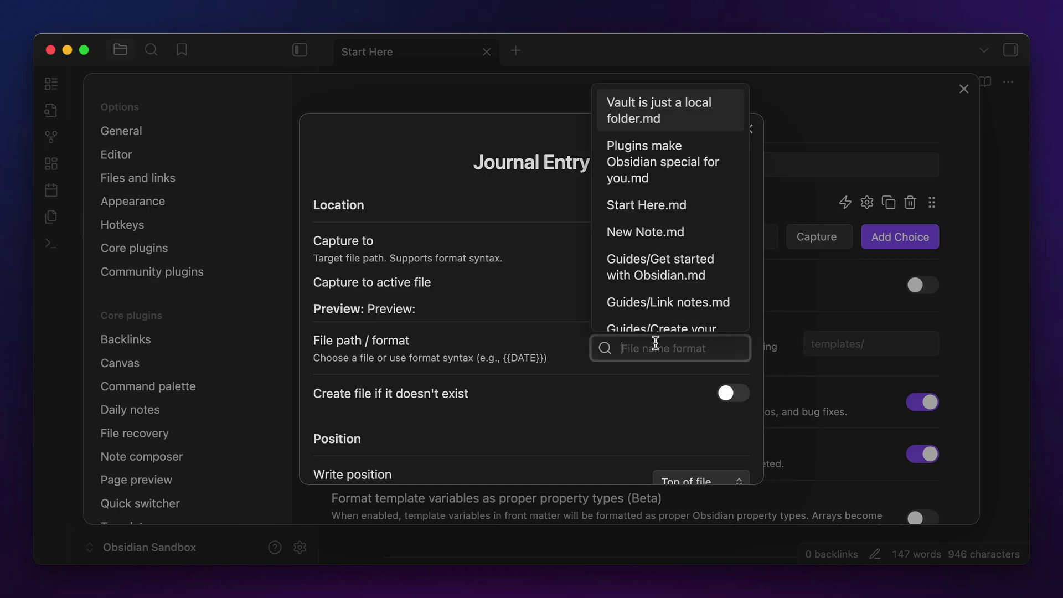
text(Daily Notes/{{DATE:YYYY)
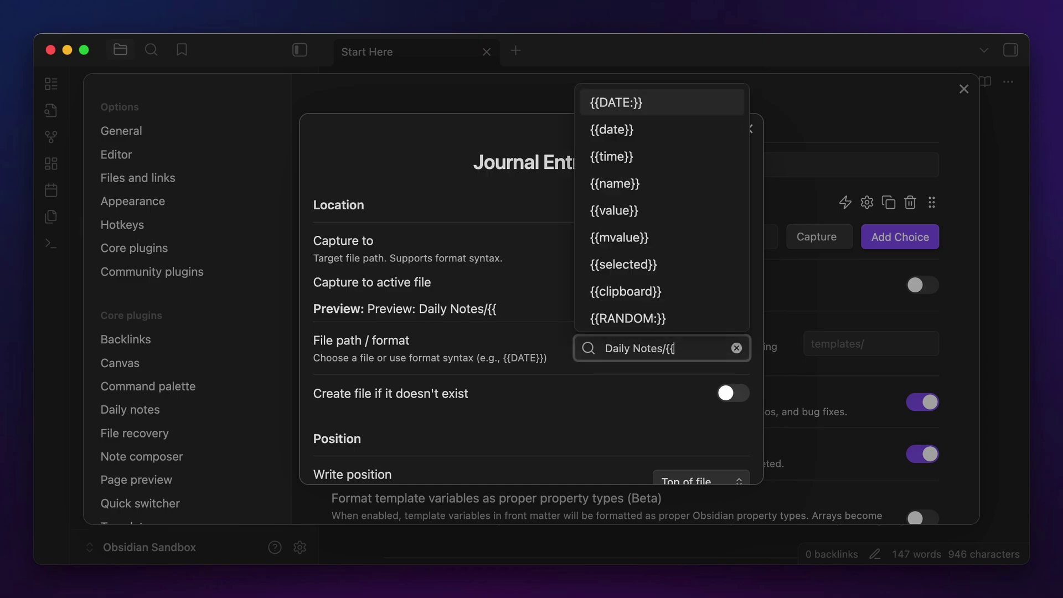
text(-MM-DD}})
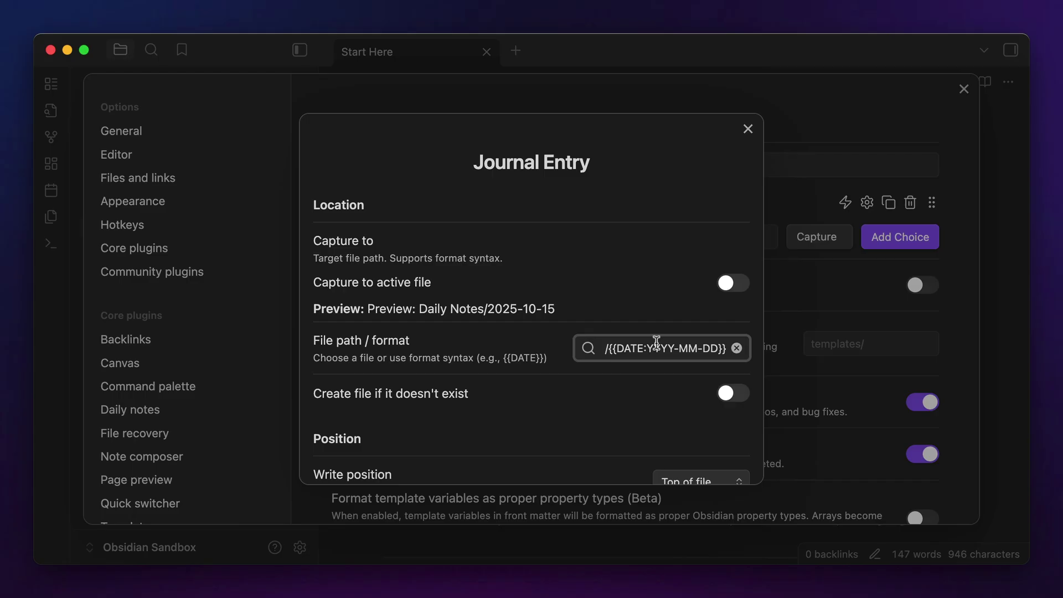
- Create missing target notes from the Templates/Daily Notes Template.md template
click(731, 394)
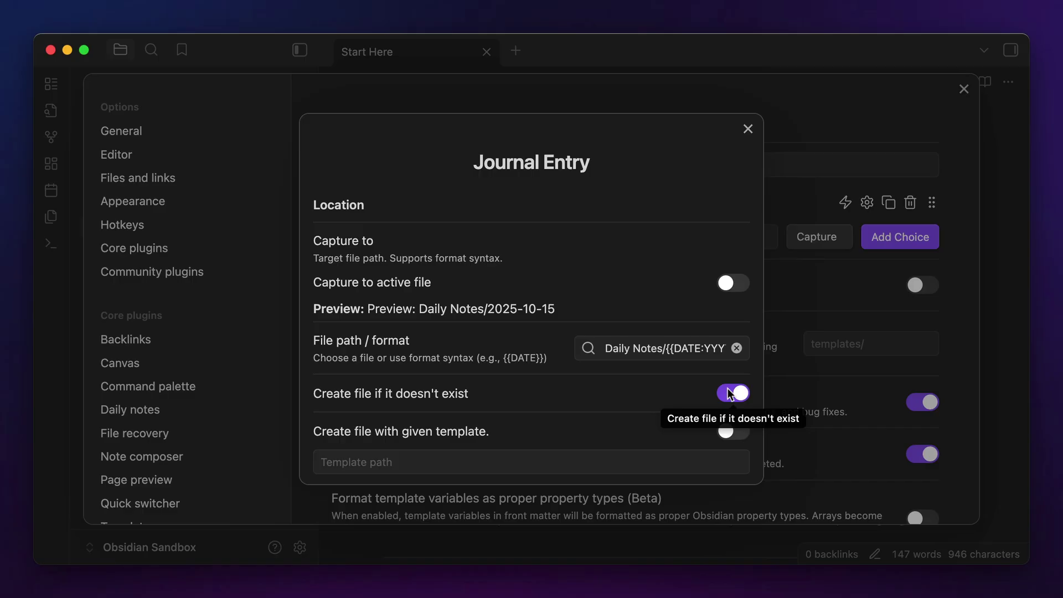
click(730, 432)
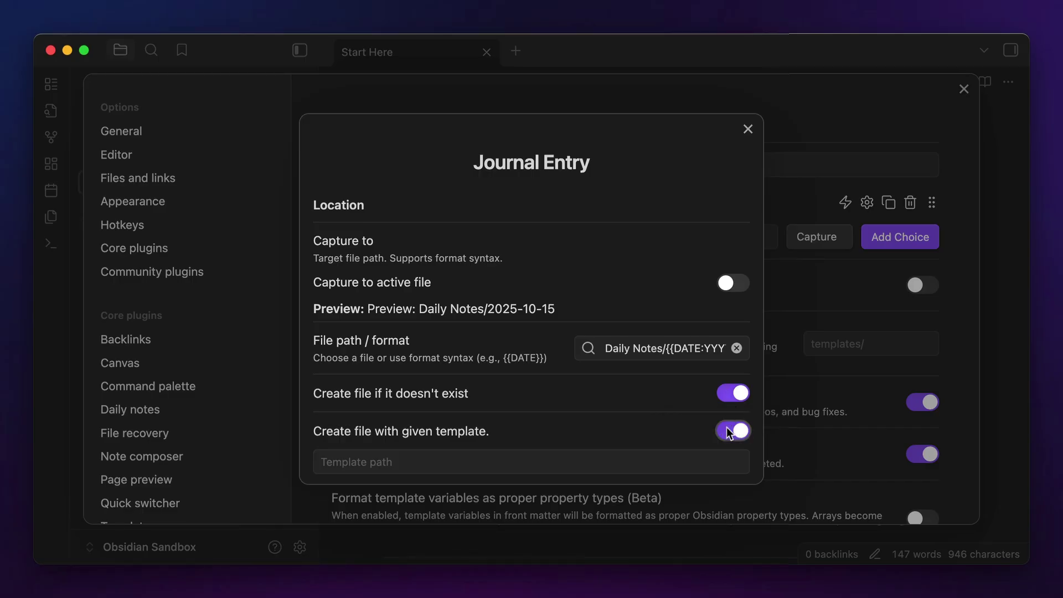
click(650, 459)
text(Daily Notes Template)
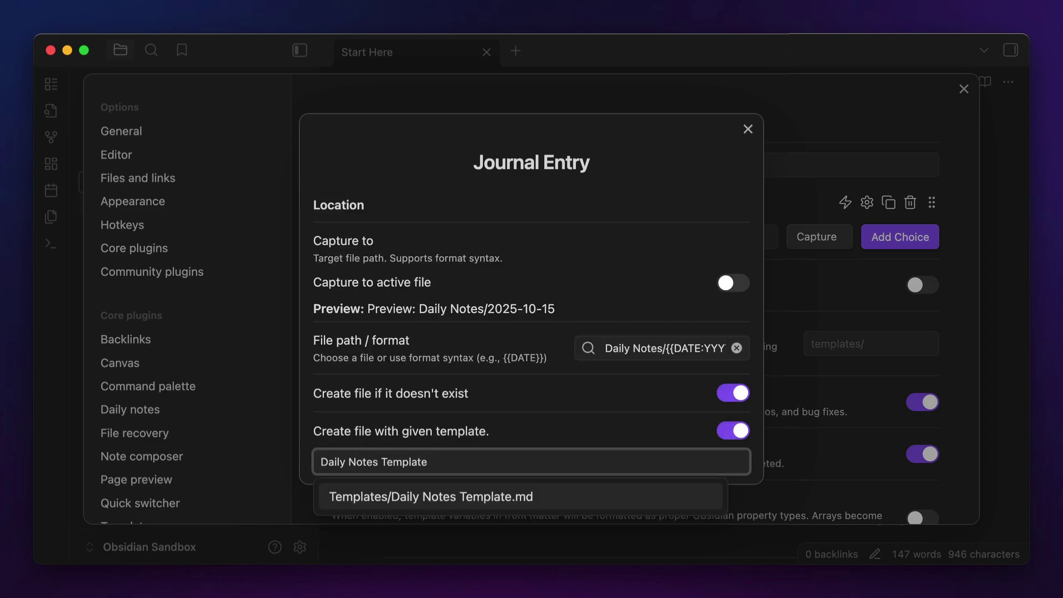
key(Return)
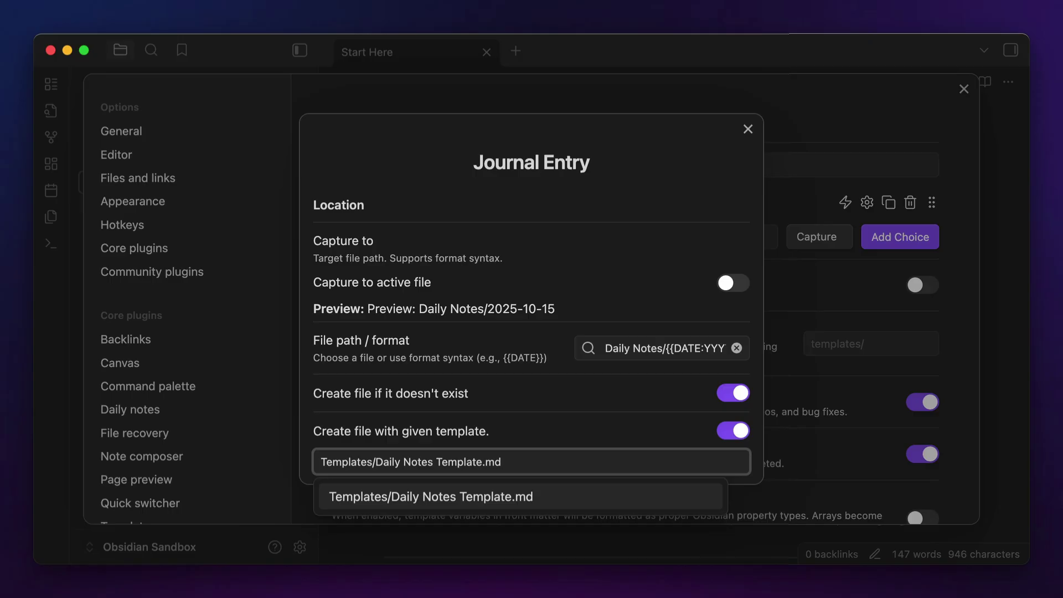
- Set the capture's write position to After line…
scroll(650, 458, down, 5)
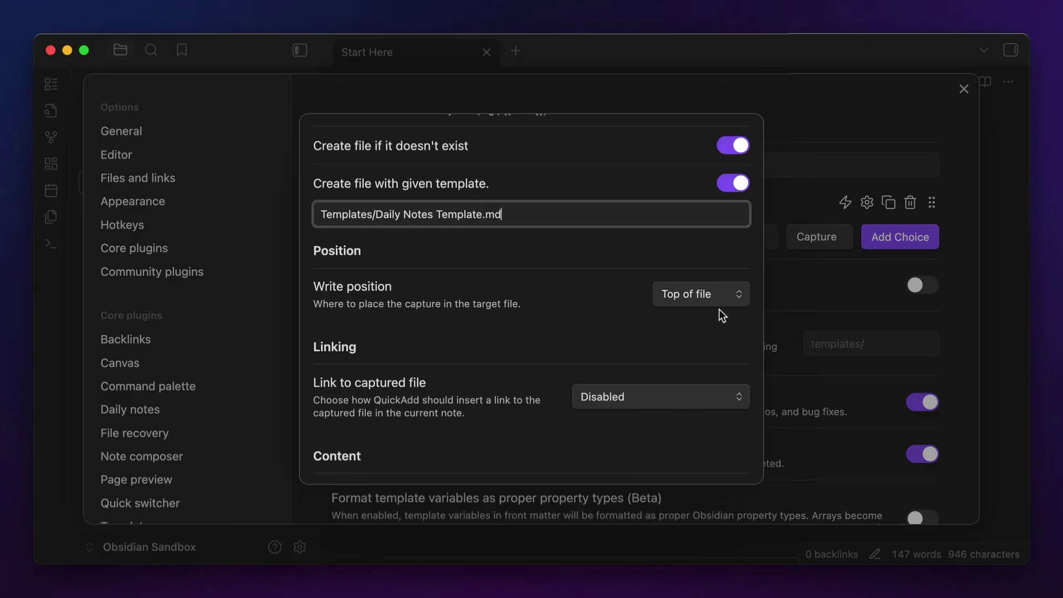
click(721, 299)
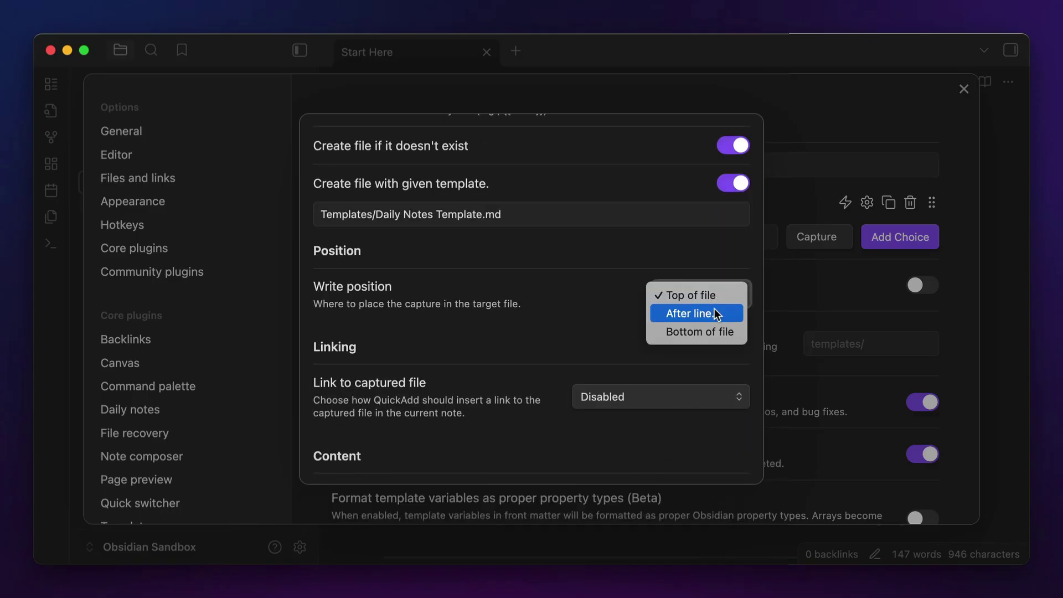
click(715, 314)
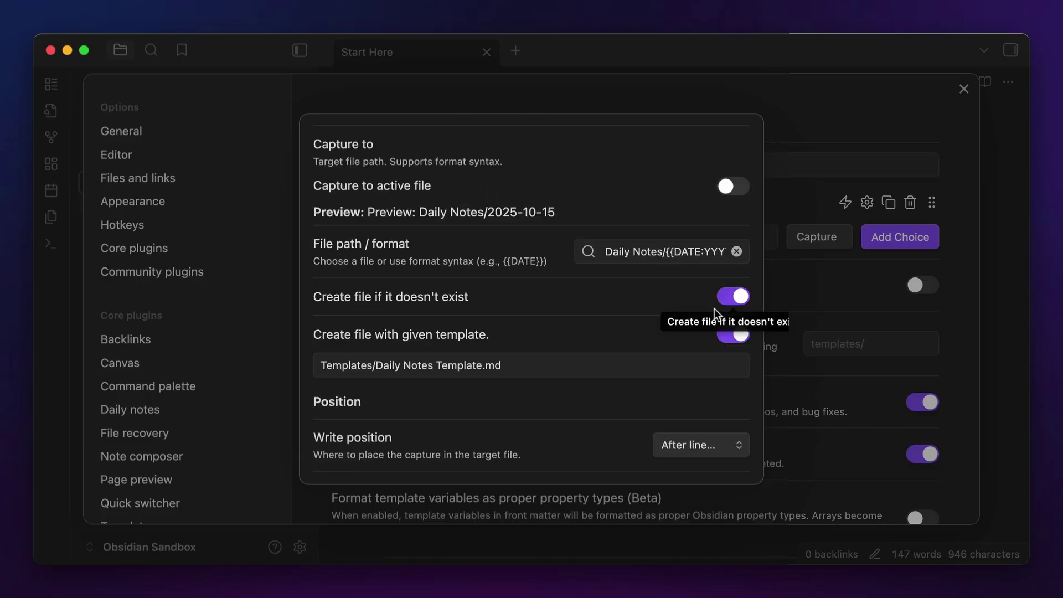
scroll(714, 308, down, 5)
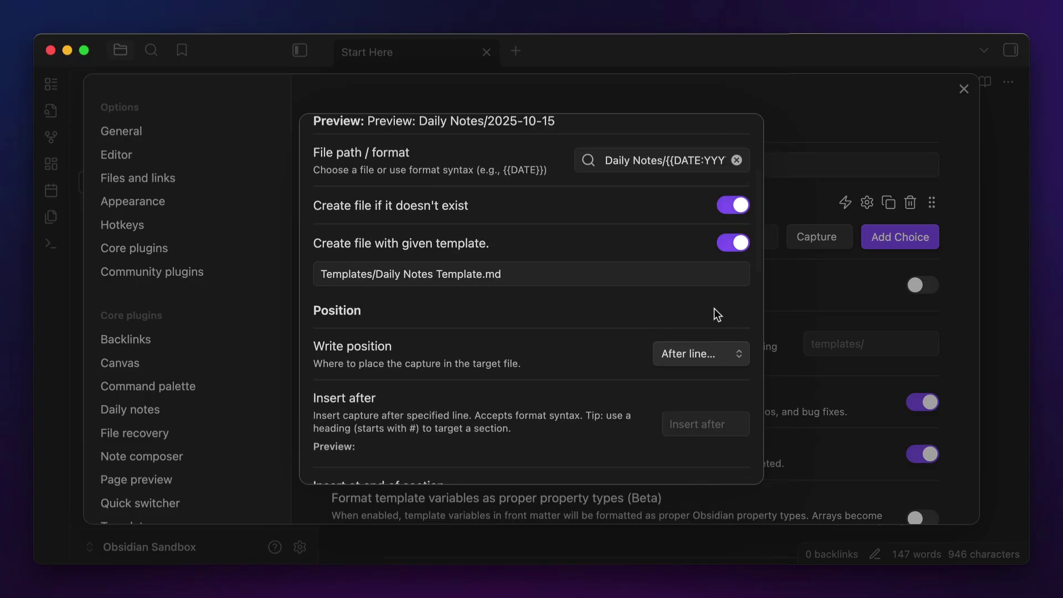
- Insert captured text at the end of the ### Journal Entries section
click(703, 315)
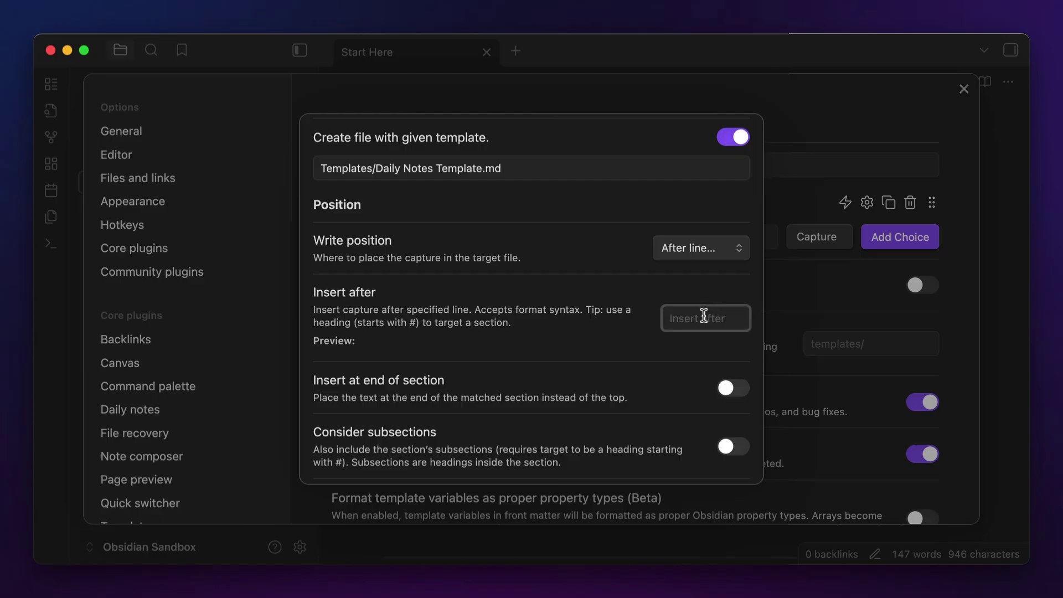
text(### Journal)
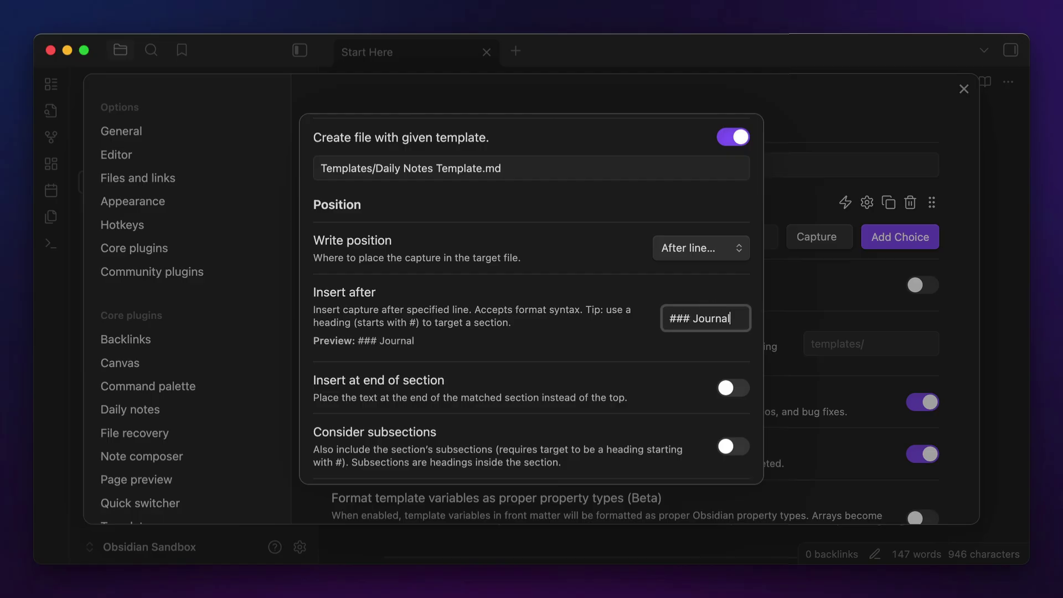
text( Entries)
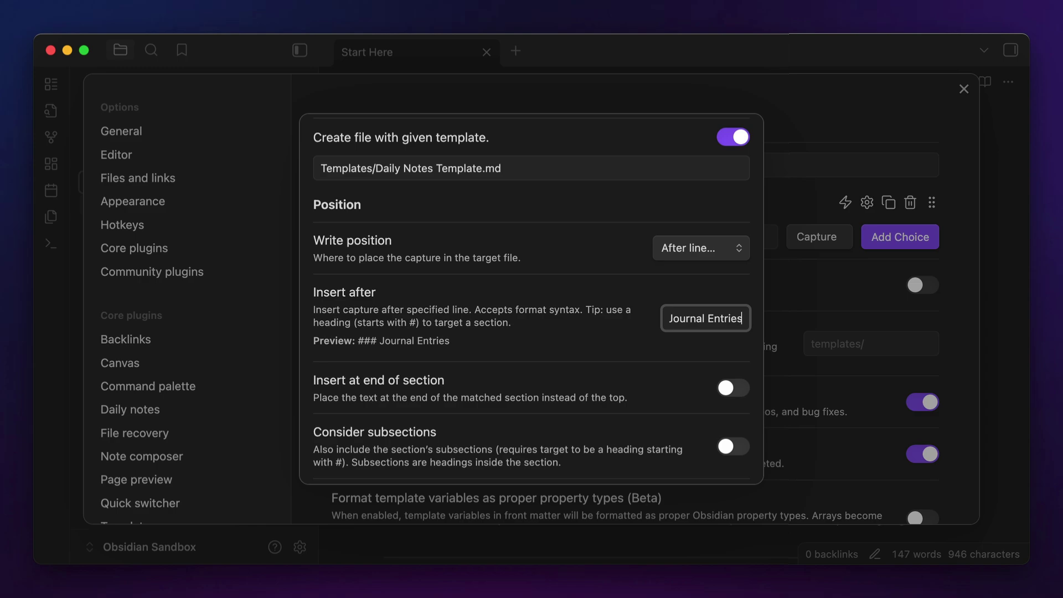
click(724, 394)
scroll(724, 399, down, 5)
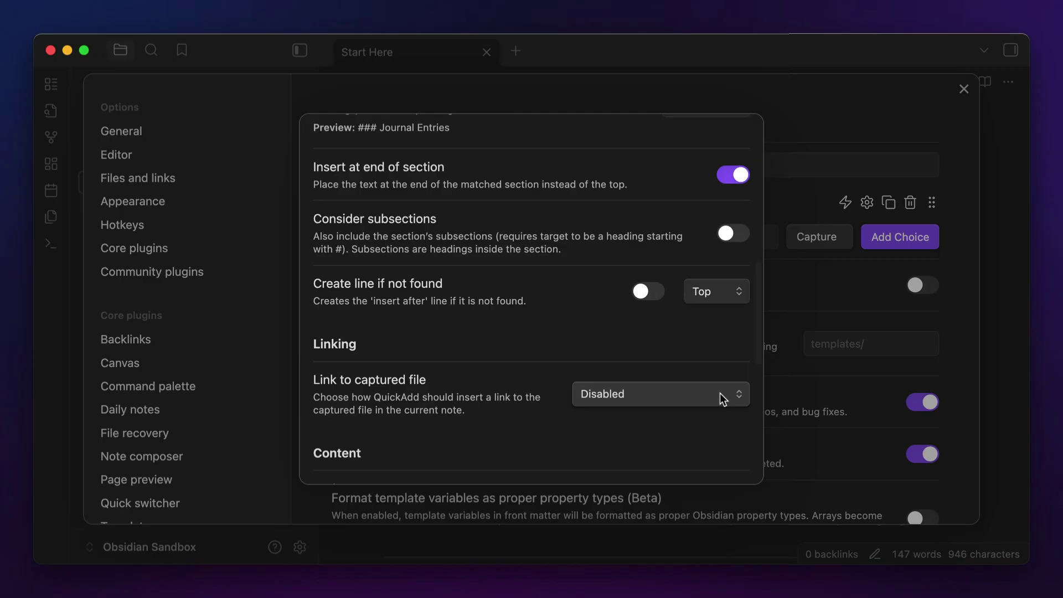
scroll(721, 394, down, 1)
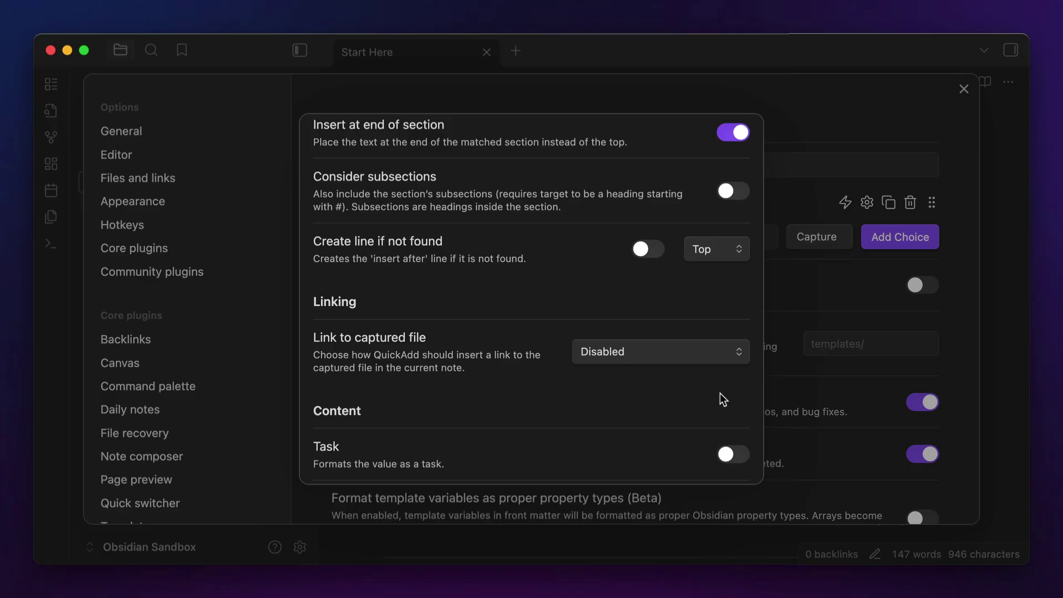
- Enable the Journal Entry capture format and set it to '- {{VALUE:What happened?}} #j'
scroll(721, 394, down, 5)
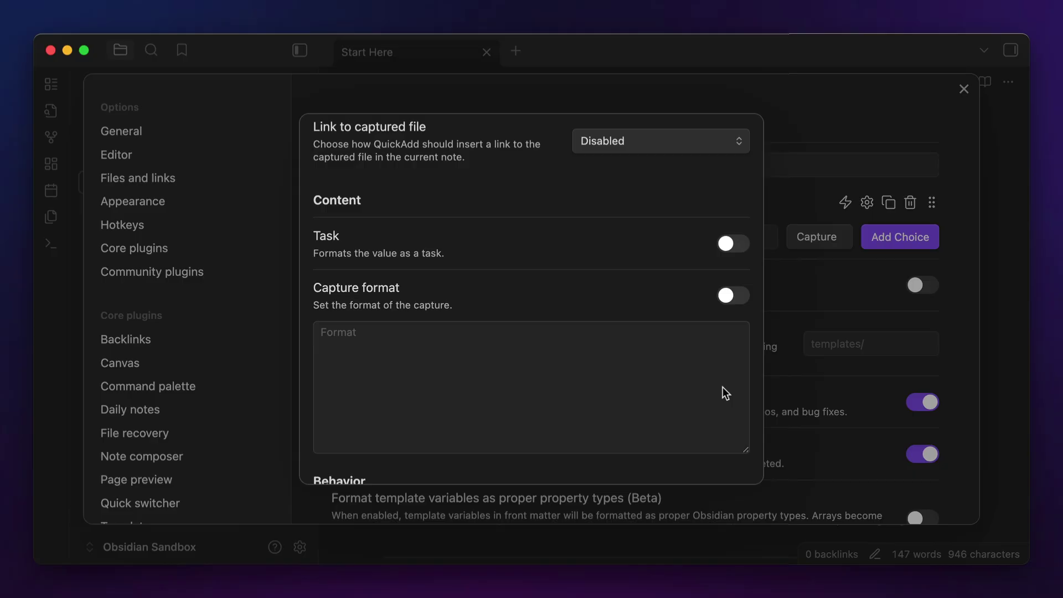
click(731, 296)
click(542, 364)
text(- )
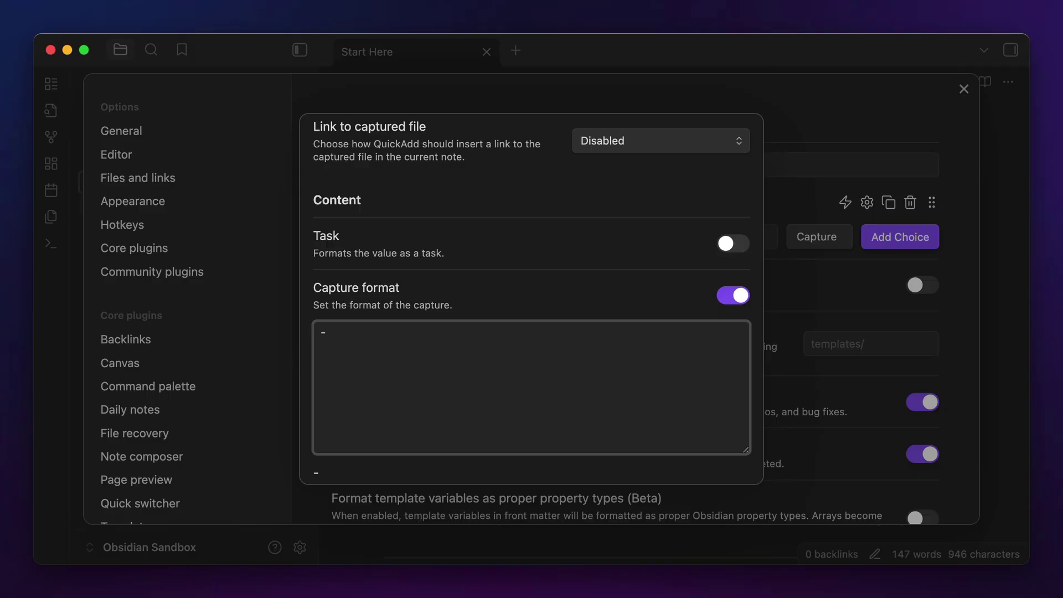
text({{)
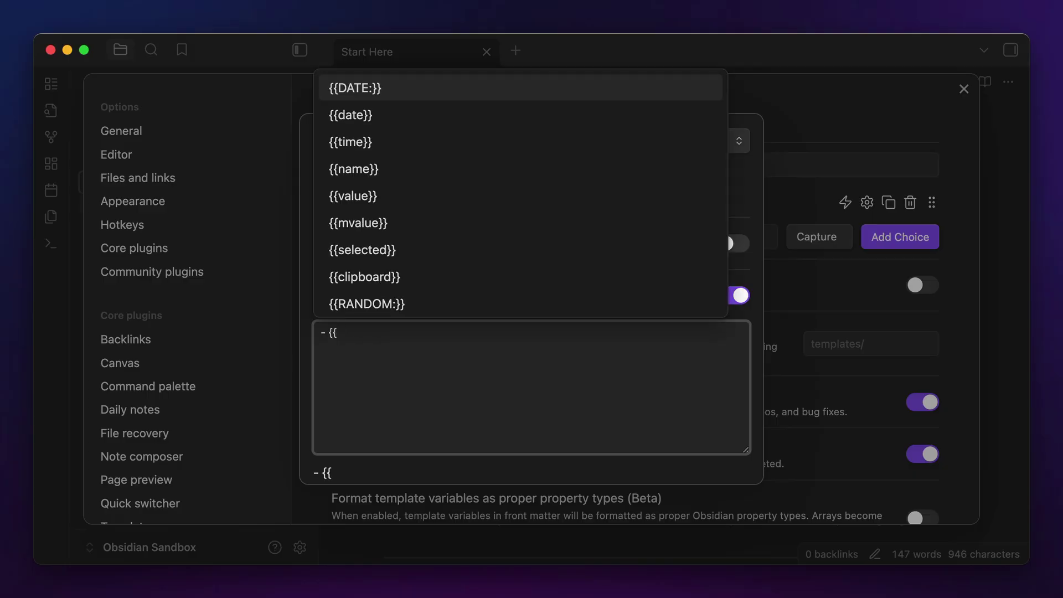
text(VALUE:)
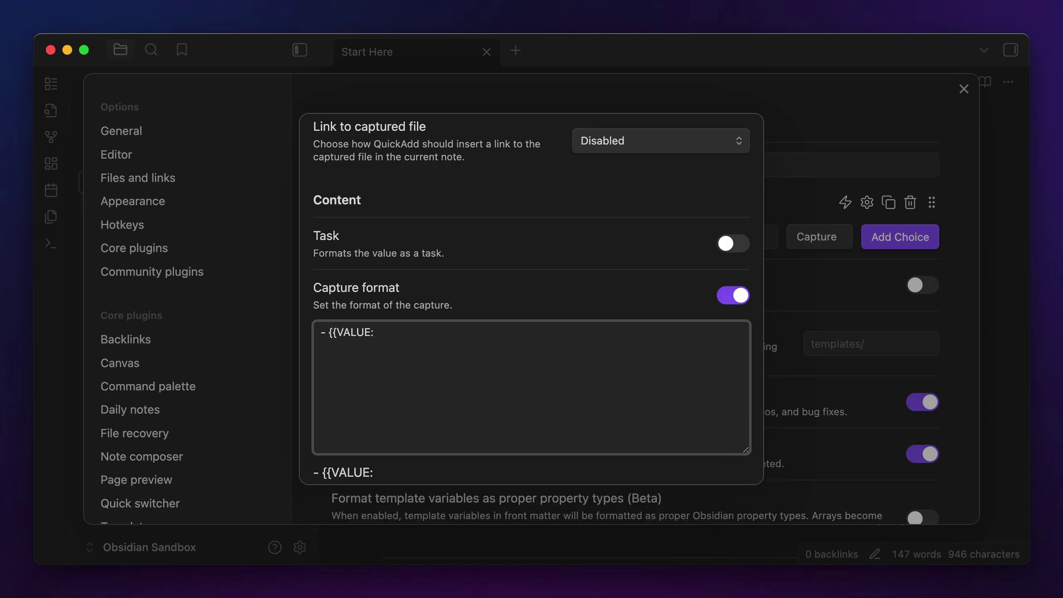
text(What happ)
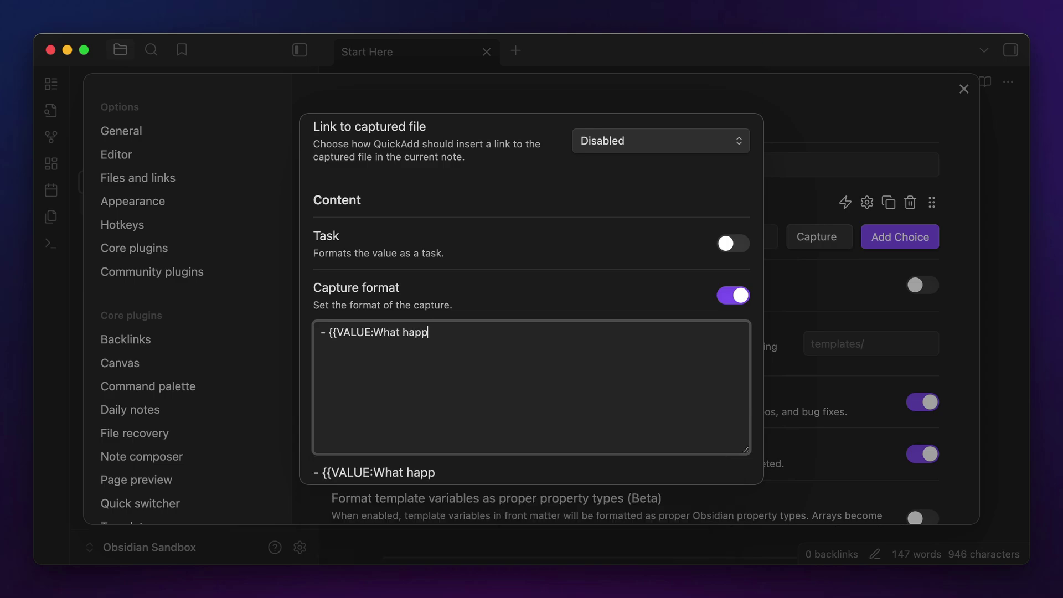
text(ened?)
text(}})
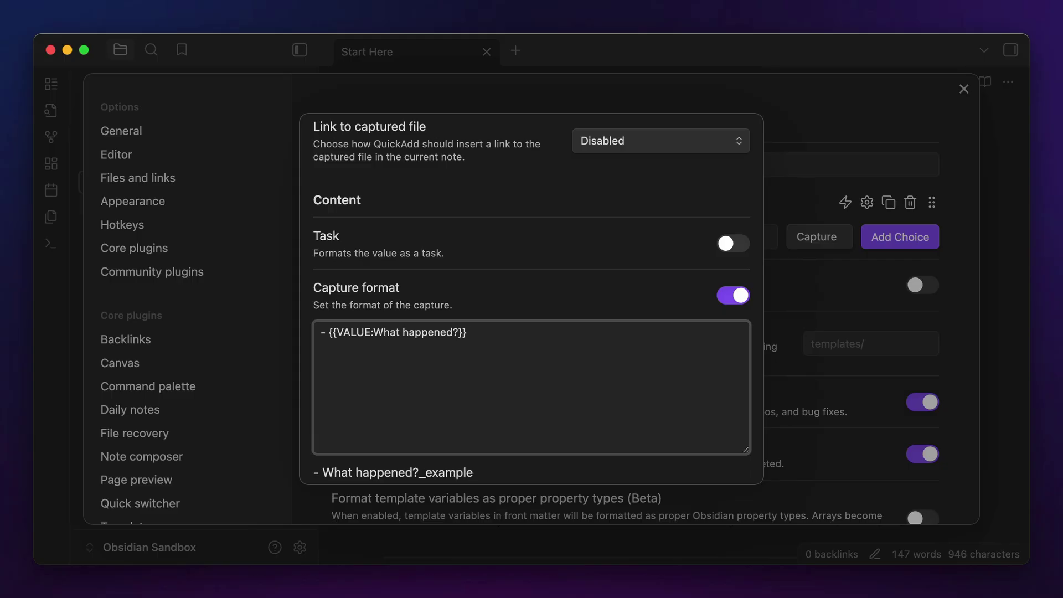
text( #journal/entry \n)
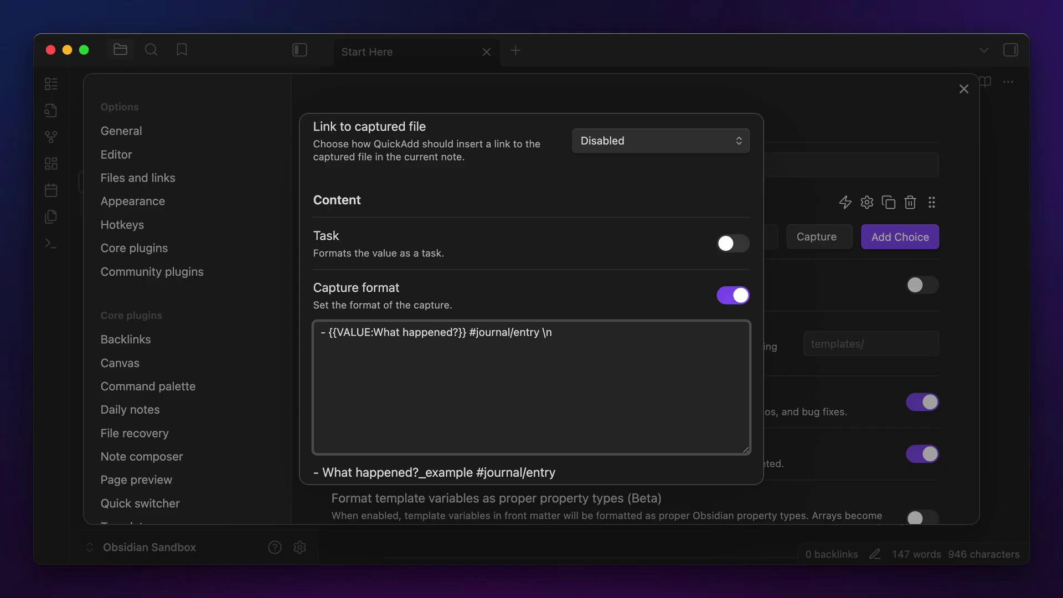
- Close the QuickAdd capture settings to return to the 2025-10-15 daily note
key(Escape)
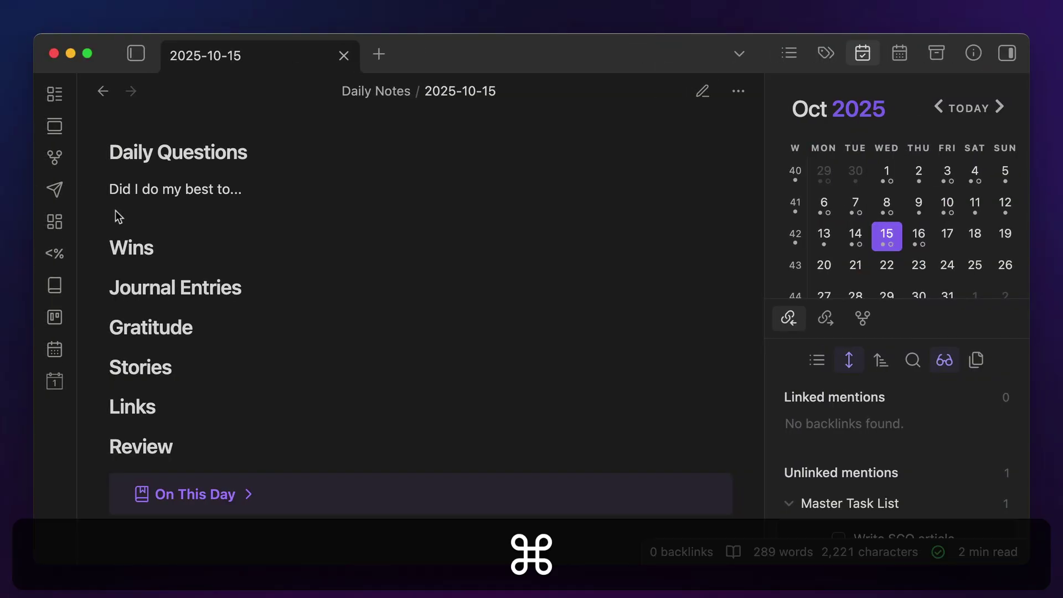
- Run 'QuickAdd: Journal' and add an entry about recording the QuickAdd YouTube video
key(super+p)
text(Quick)
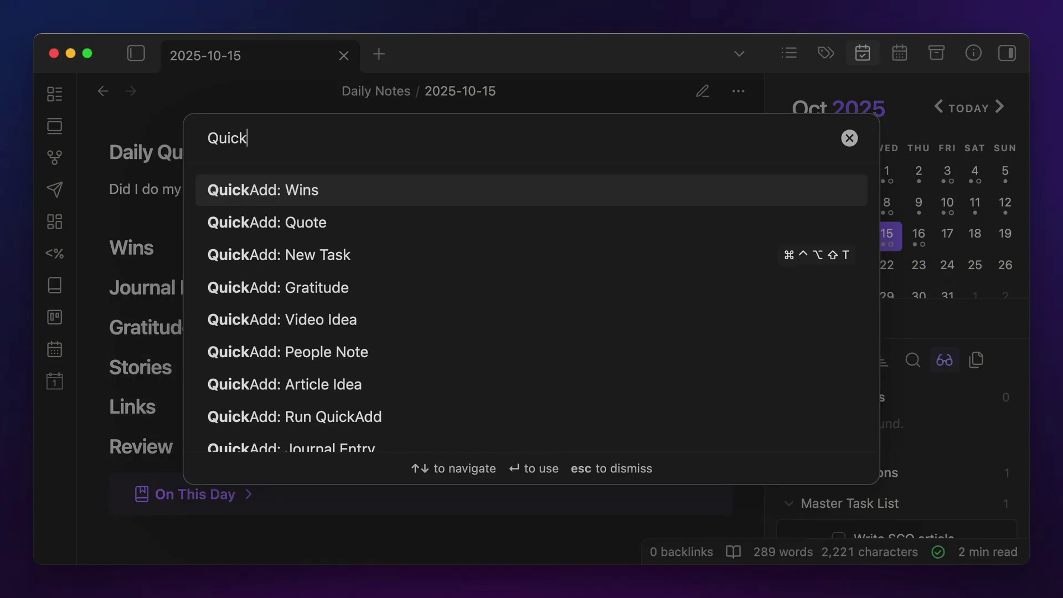
text(Add: Journal)
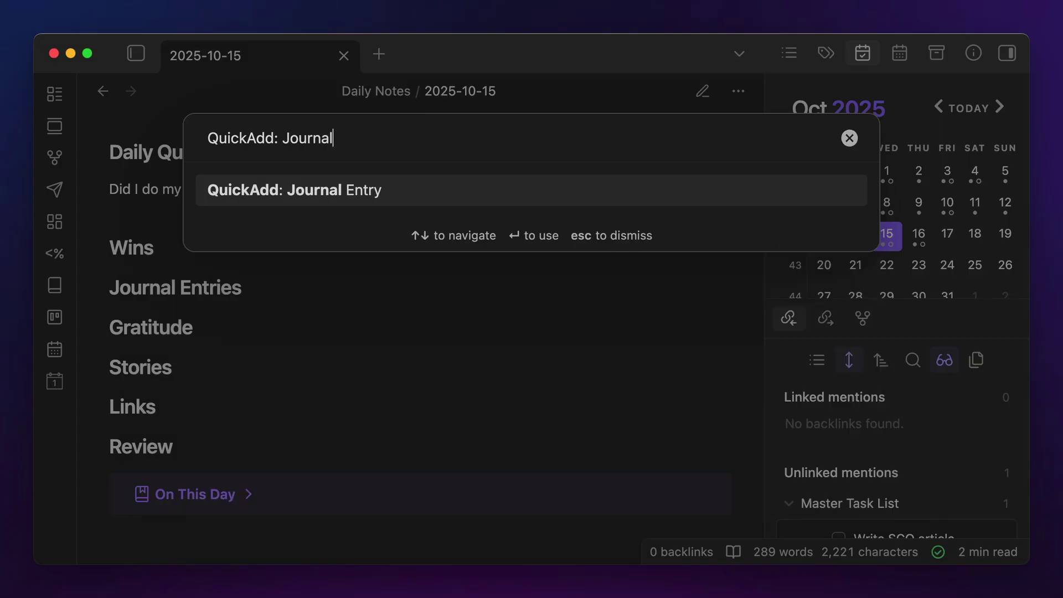
key(Return)
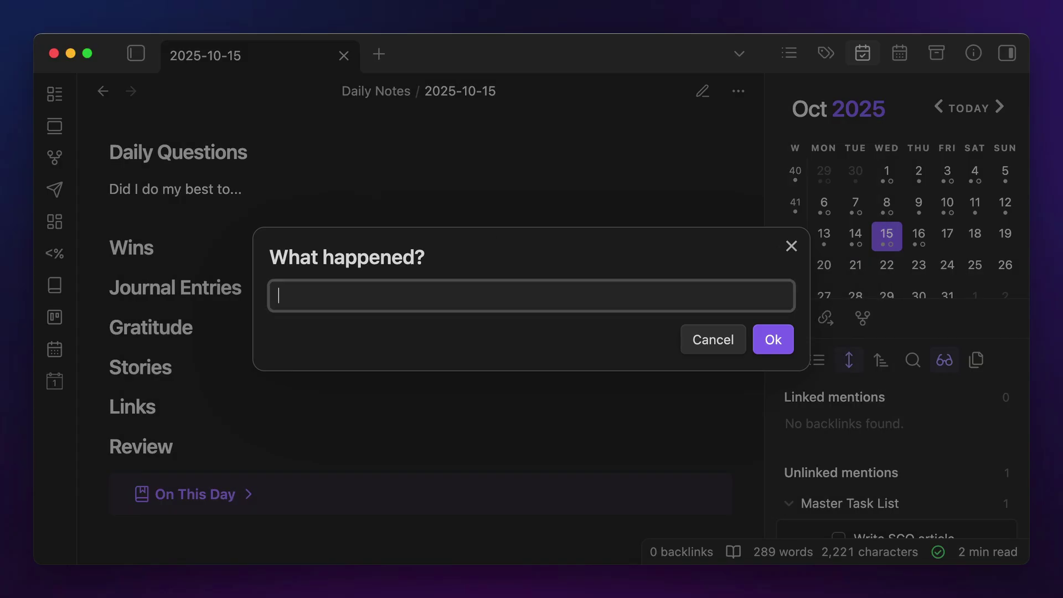
text(Recorded the QuickAdd YouTube vi)
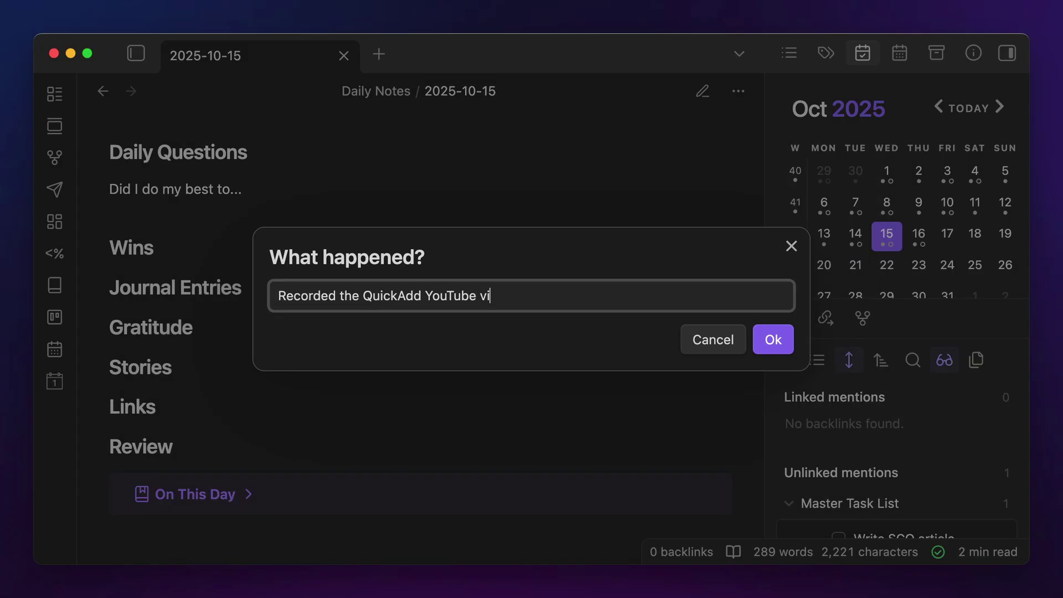
text(deo on how I add journal entries in Obsidian to my Dail)
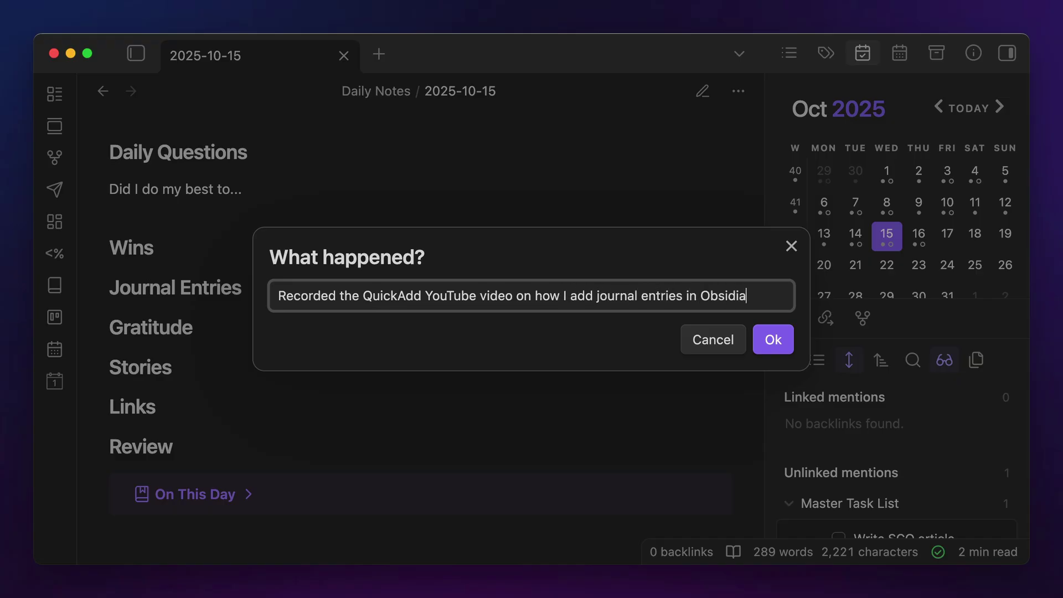
text(y Note.)
key(Return)
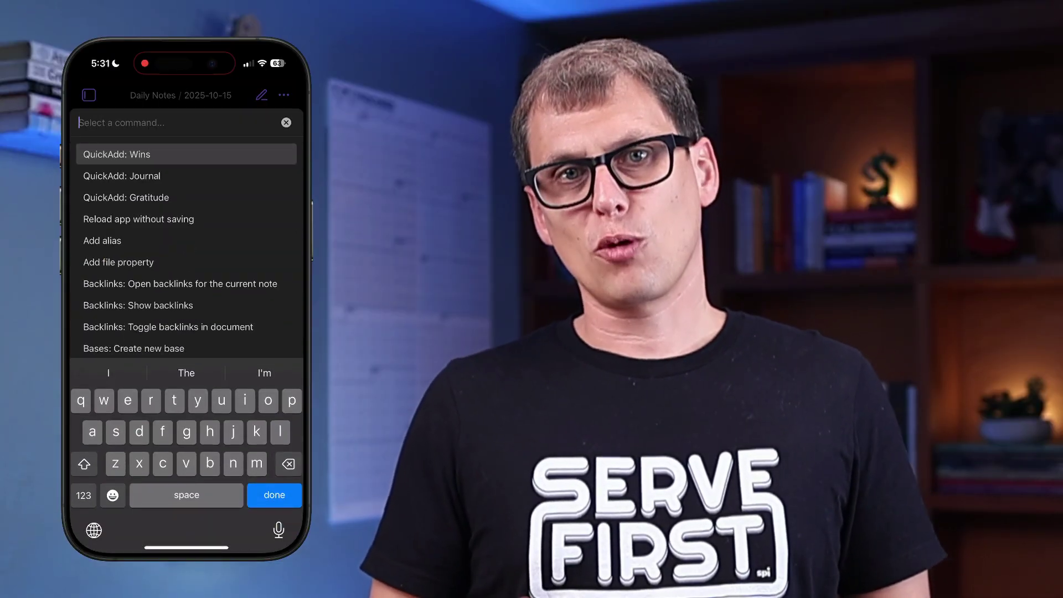
- Run the QuickAdd Wins capture with 'Crossed 10,000 YouTube subscribers', then scroll down the note
key(Return)
text(Crossed 1)
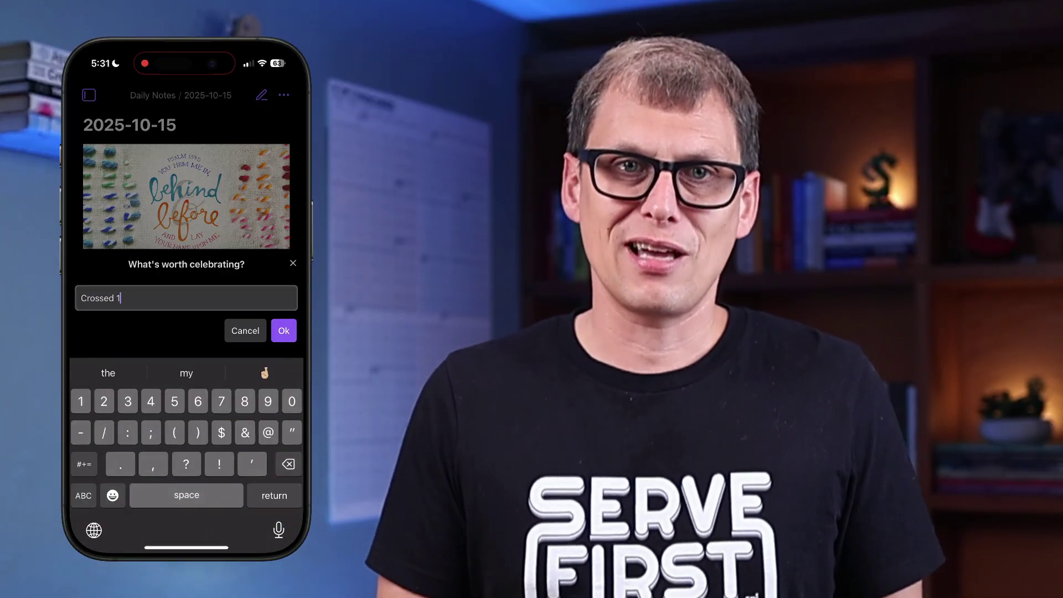
text(0,000 YouTube subscribers)
key(Return)
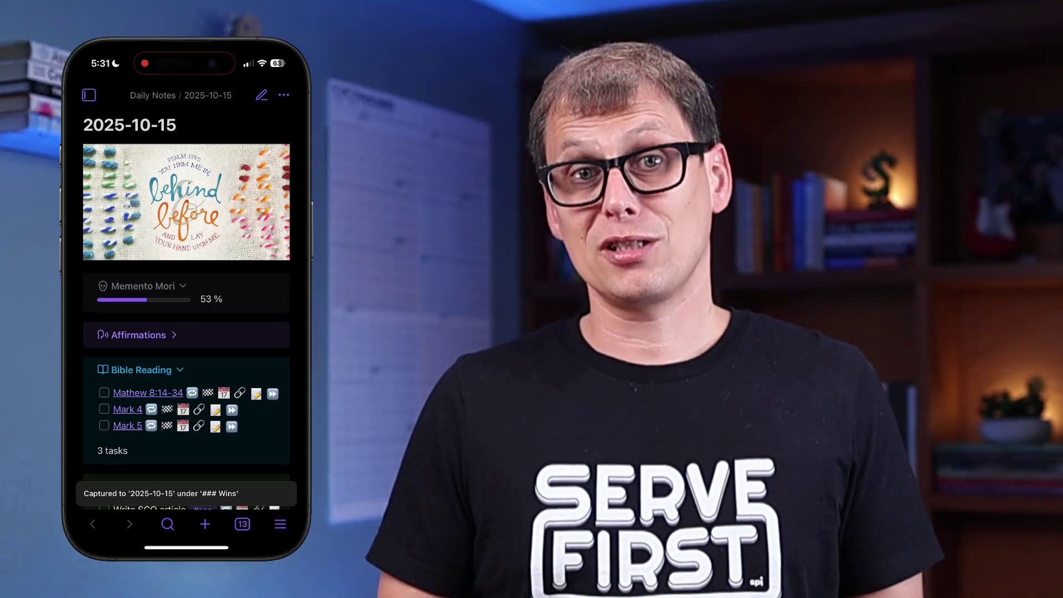
scroll(186, 310, down, 10)
scroll(186, 310, down, 3)
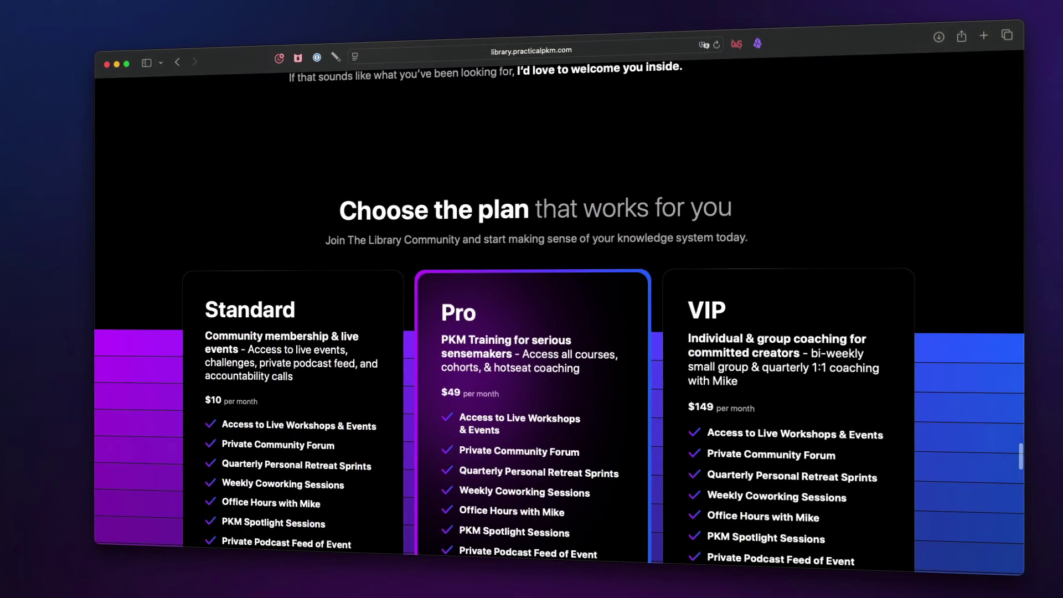
- Scroll through the Library Community pricing plans: Standard $10, Pro $49, VIP $149
scroll(531, 333, down, 5)
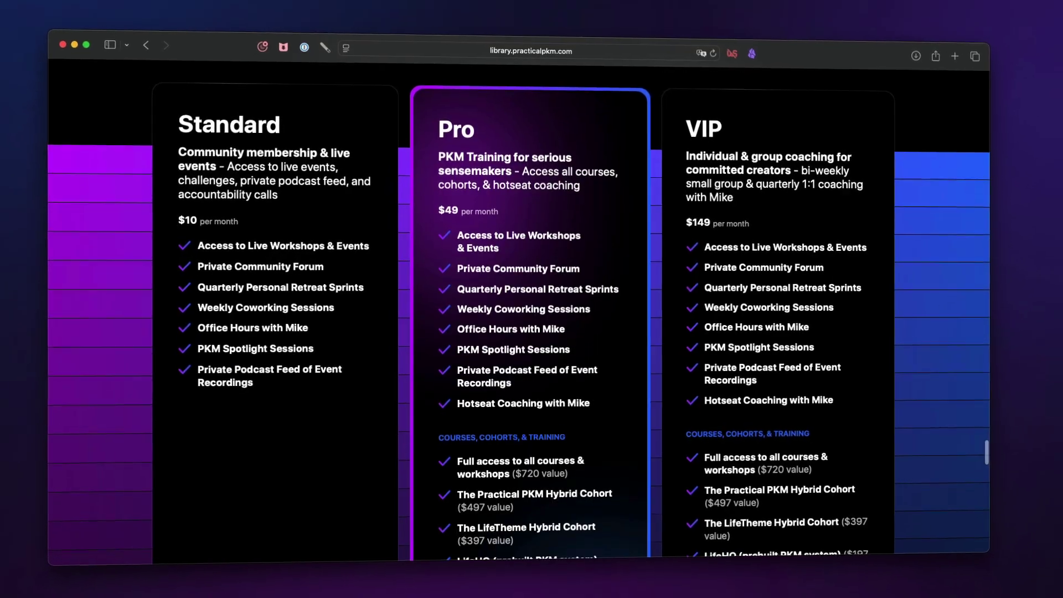
scroll(532, 310, down, 5)
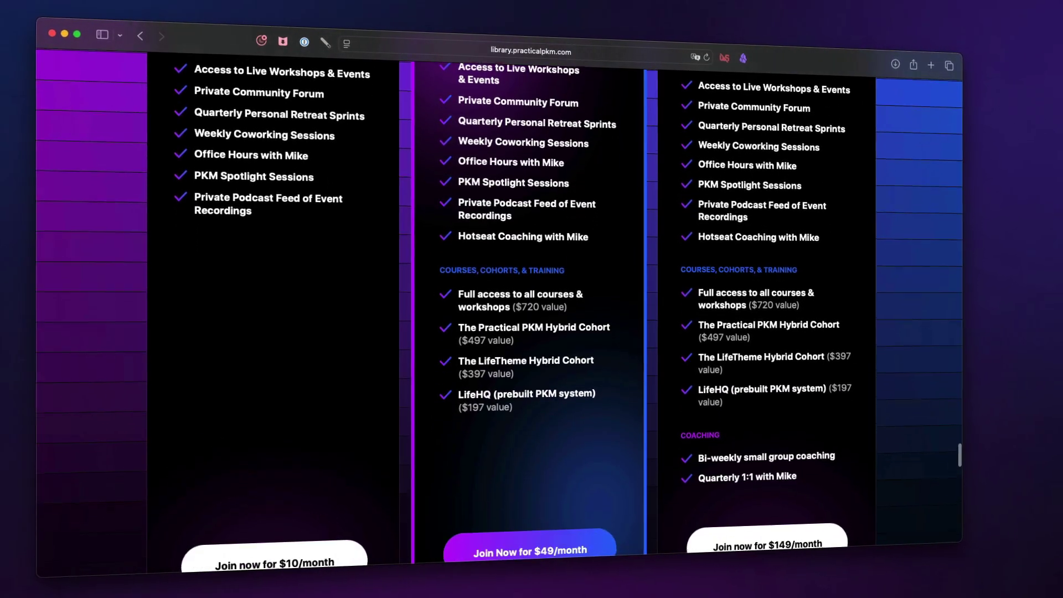
scroll(532, 310, down, 1)
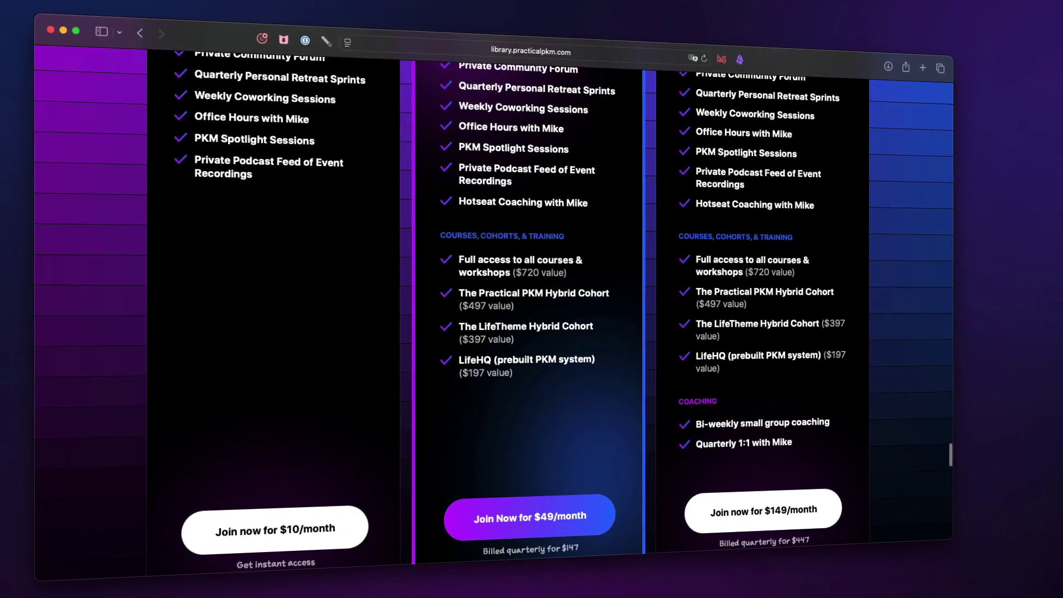